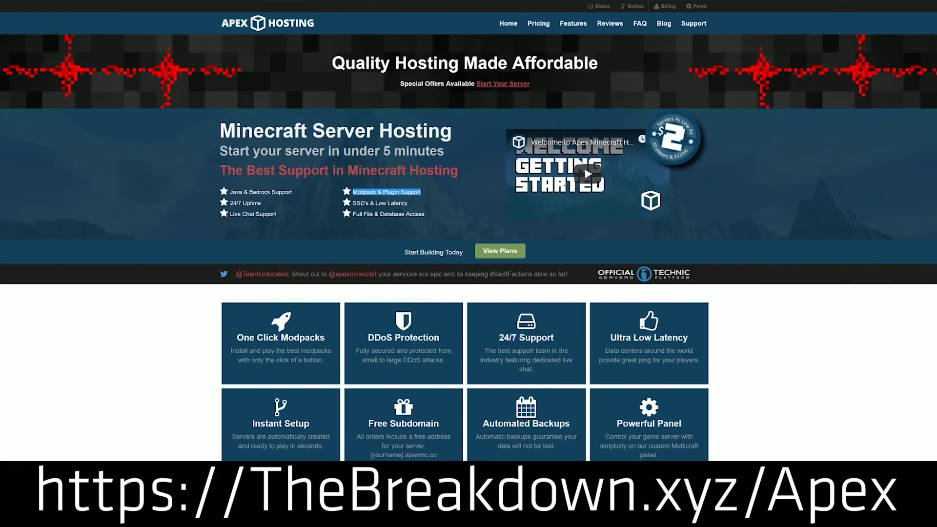
- Highlight the 24/7 Uptime, 24/7 Support and One Click Modpacks headings, then scroll to server locations
drag(262, 203, 233, 200)
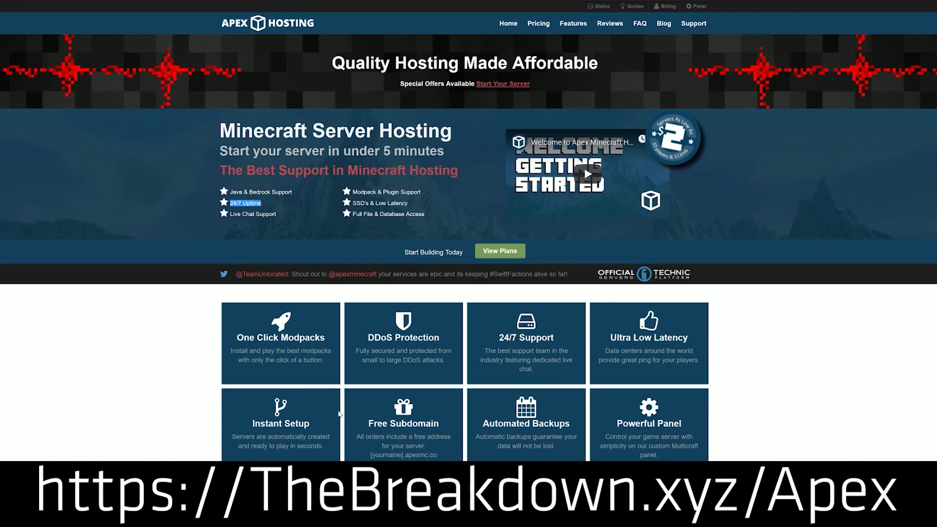
drag(573, 339, 498, 339)
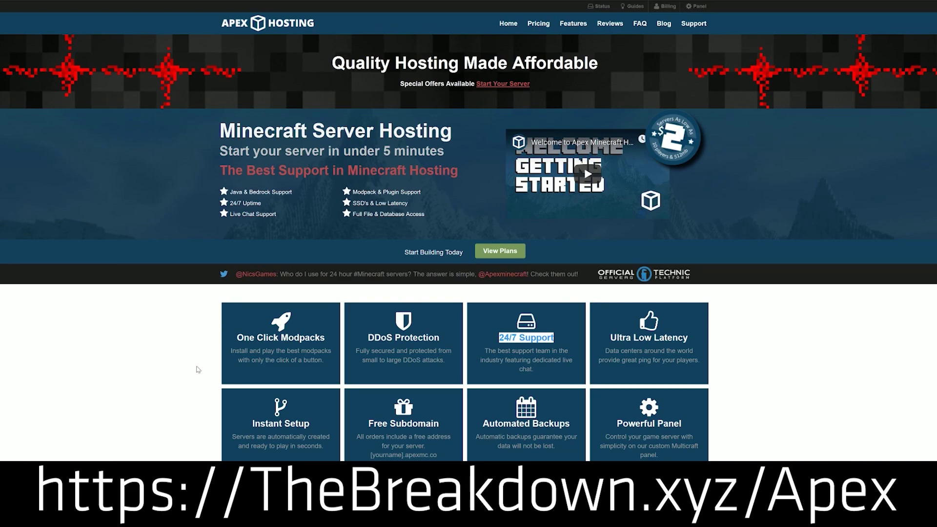
drag(235, 338, 326, 340)
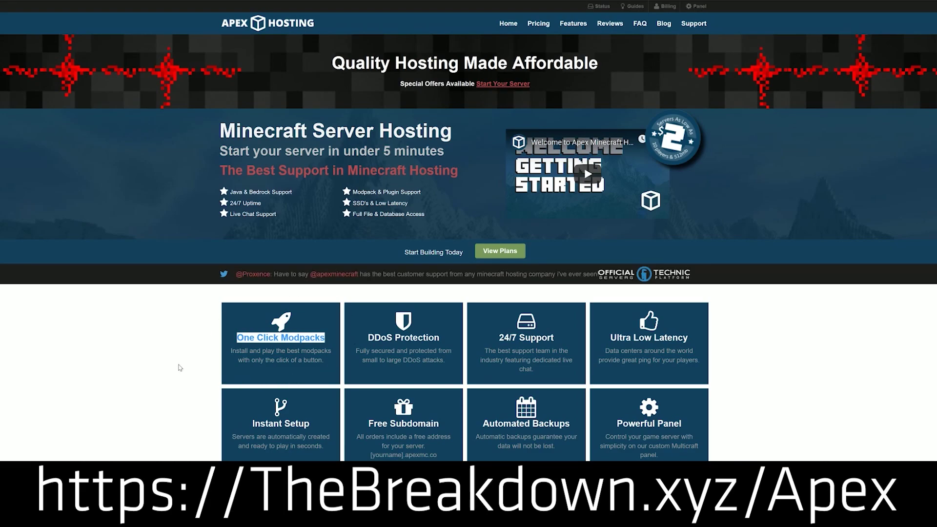
scroll(181, 362, down, 10)
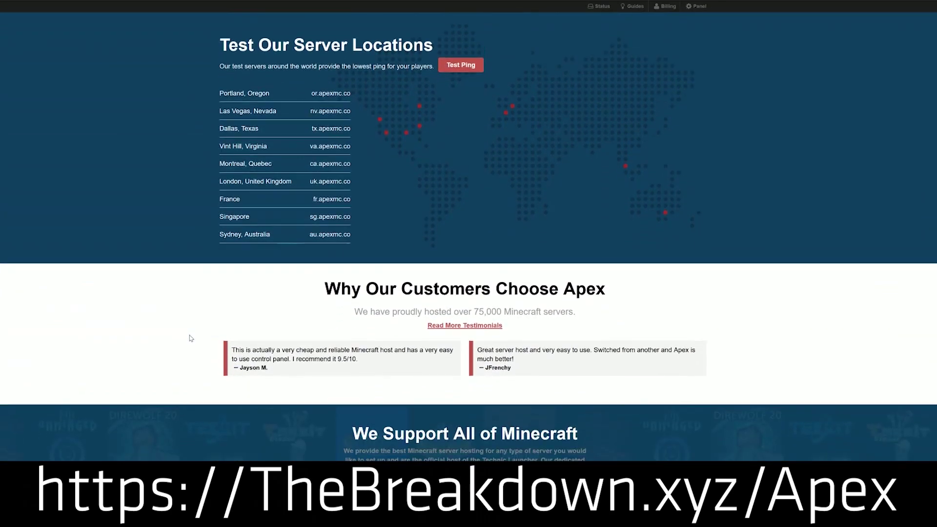
scroll(191, 338, down, 1)
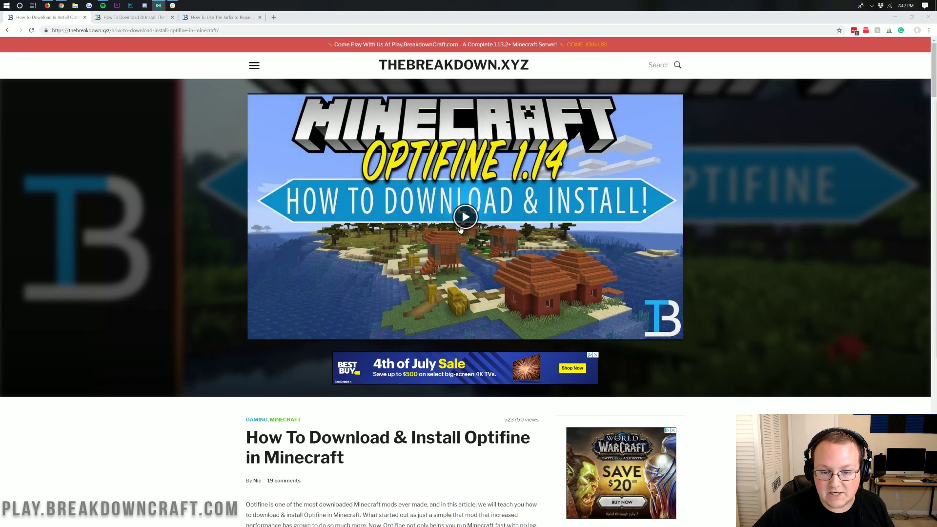
- Scroll through the OptiFine install guide, then follow its Download OptiFine link to optifine.net/downloads
scroll(184, 332, down, 11)
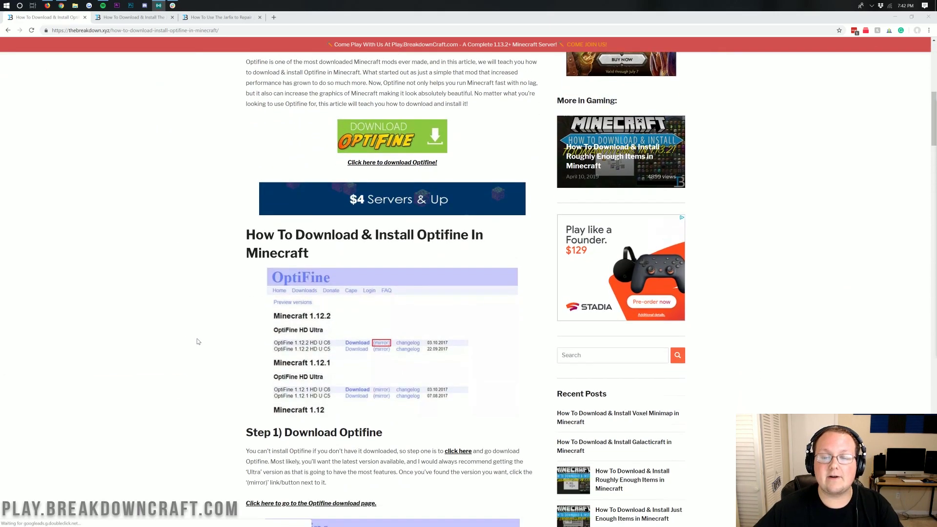
scroll(199, 333, down, 8)
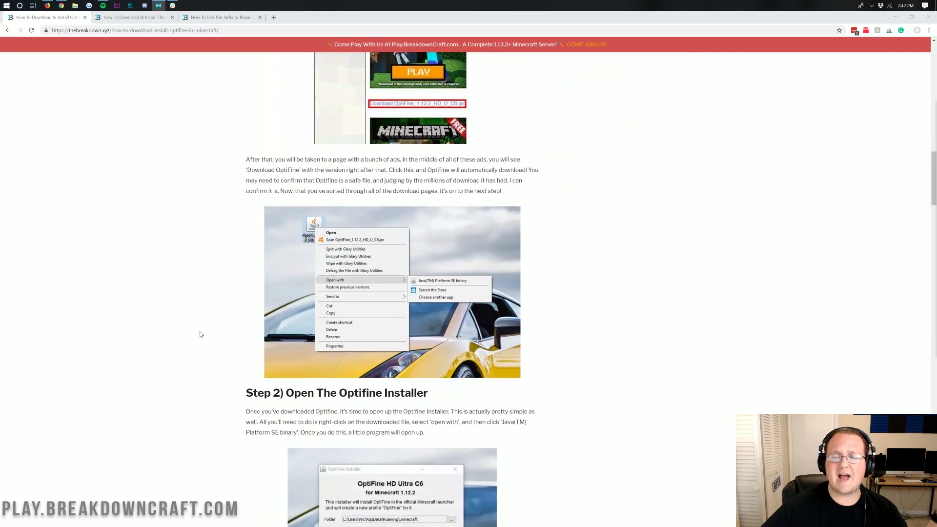
scroll(199, 334, up, 9)
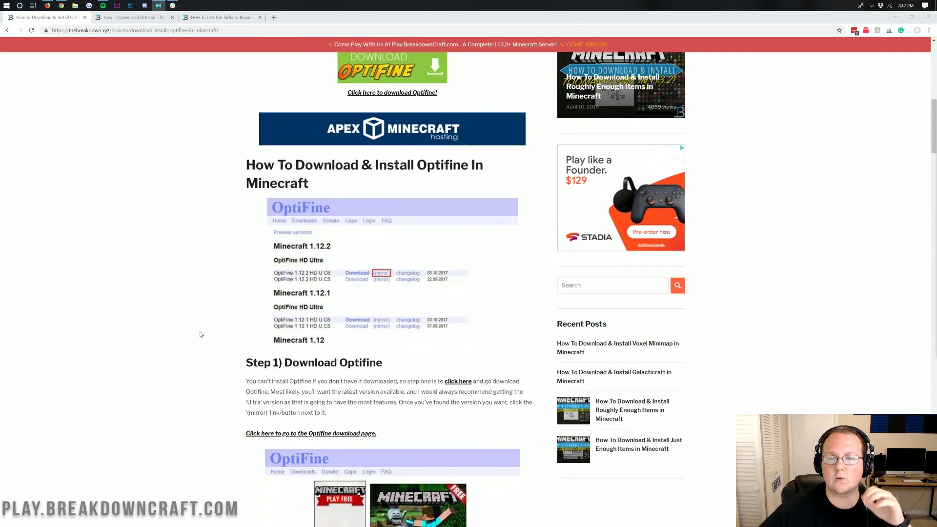
scroll(200, 334, up, 3)
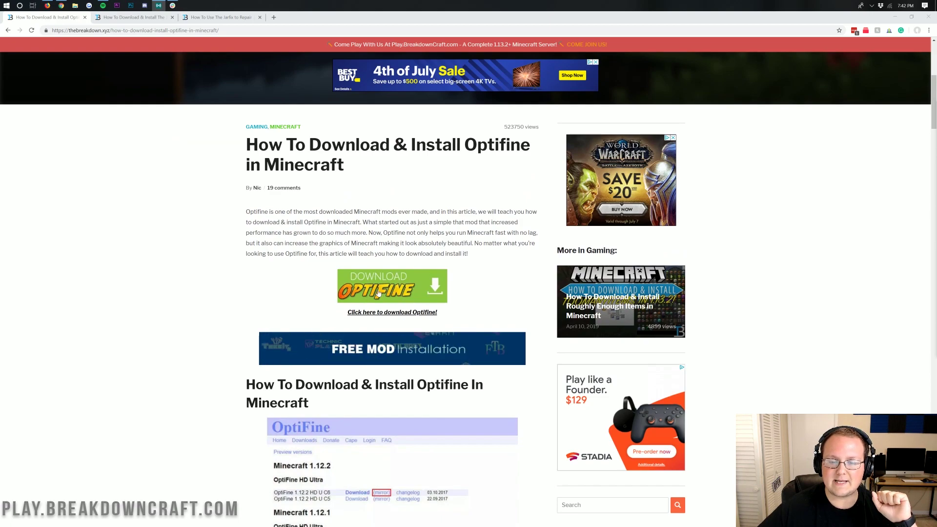
click(380, 291)
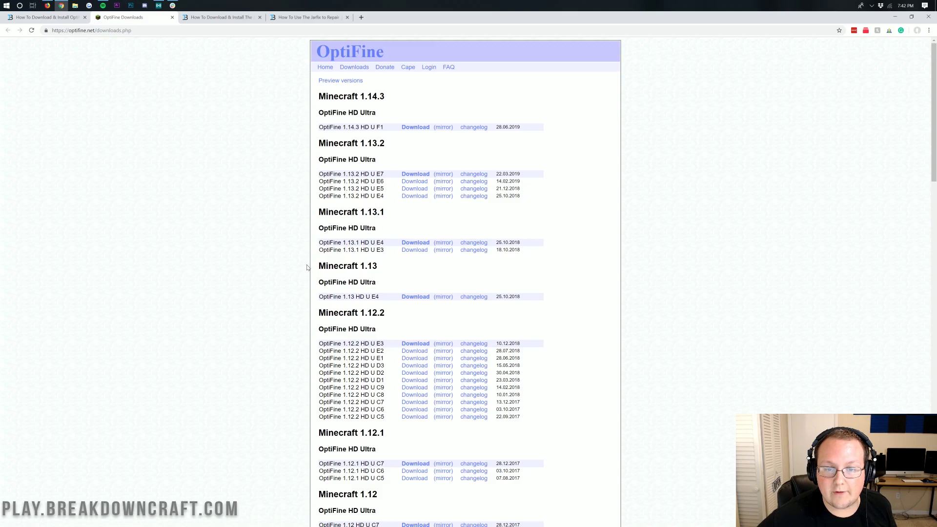
- Highlight Minecraft 1.14.3 and OptiFine 1.14.3 HD U F1, then download its jar from the mirror
drag(319, 96, 385, 96)
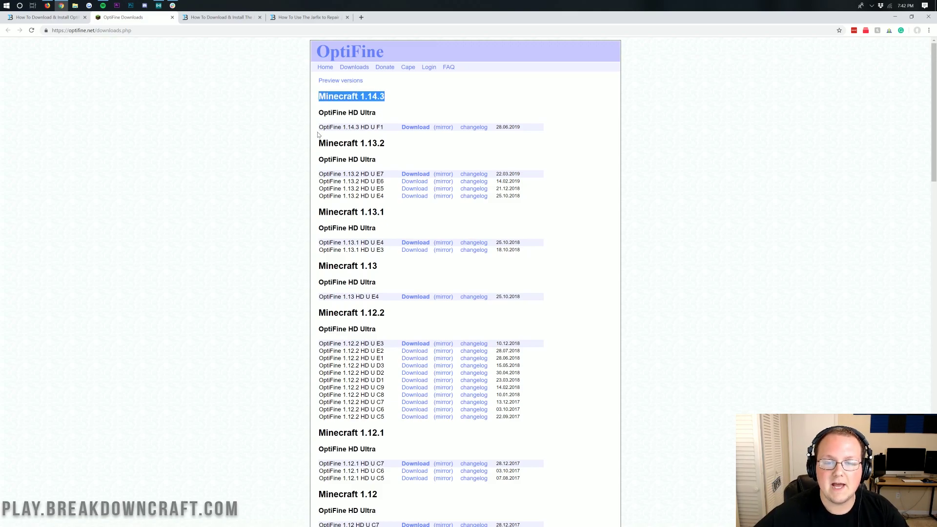
drag(319, 127, 390, 128)
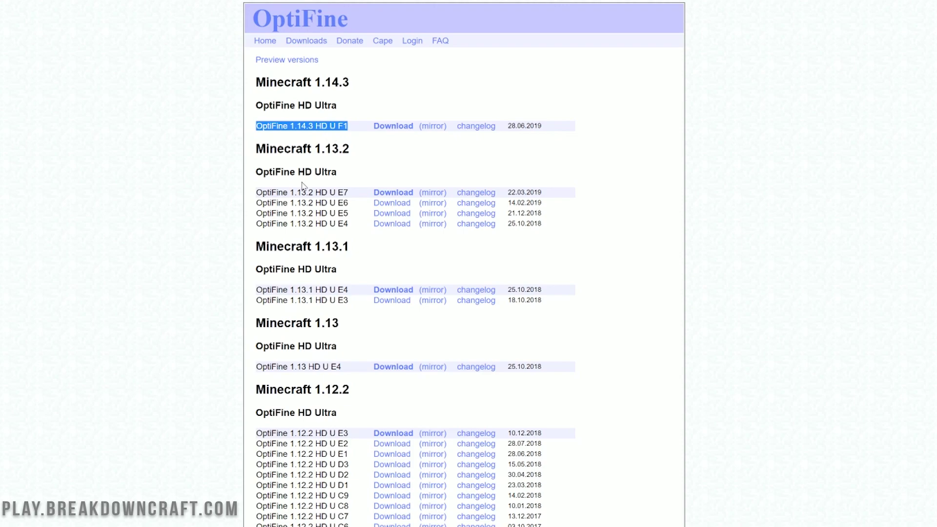
click(439, 128)
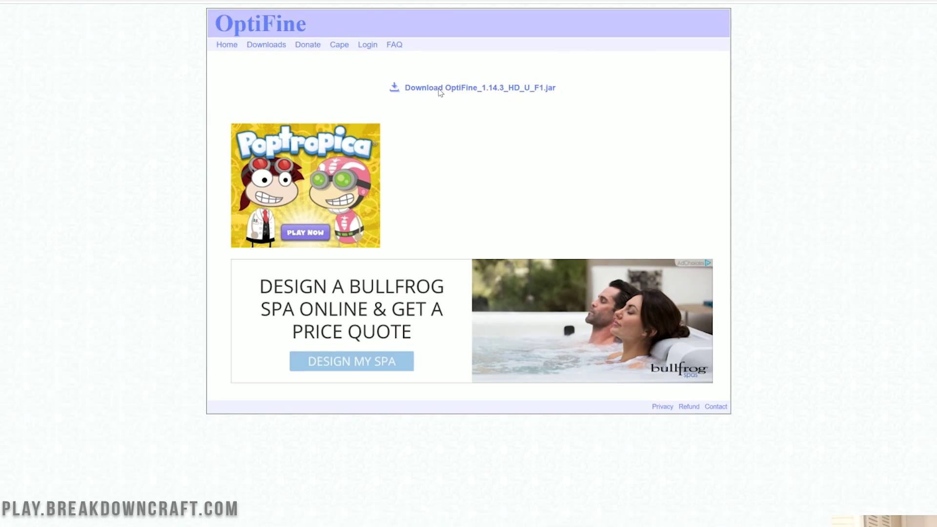
click(438, 91)
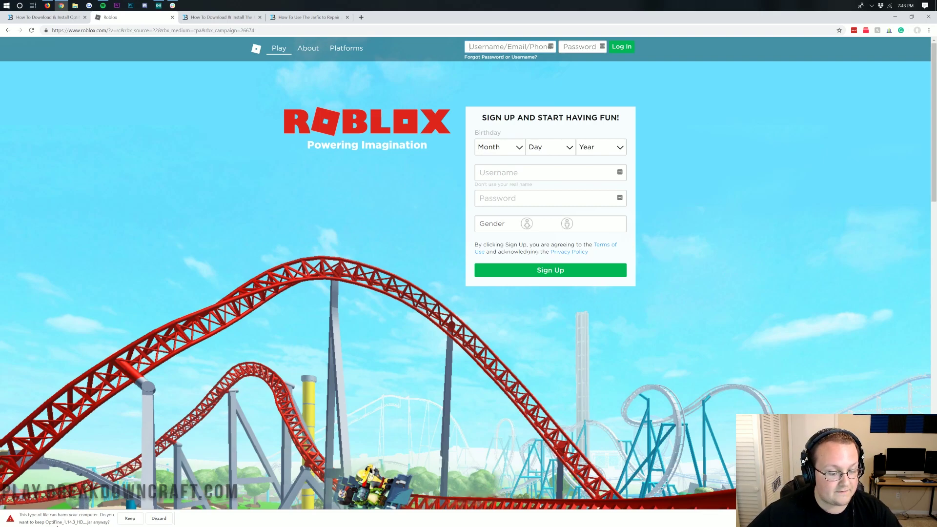
- Keep OptiFine_1.14.3_HD_U_F1.jar despite Chrome's harmful-file warning and minimize the browser
click(130, 519)
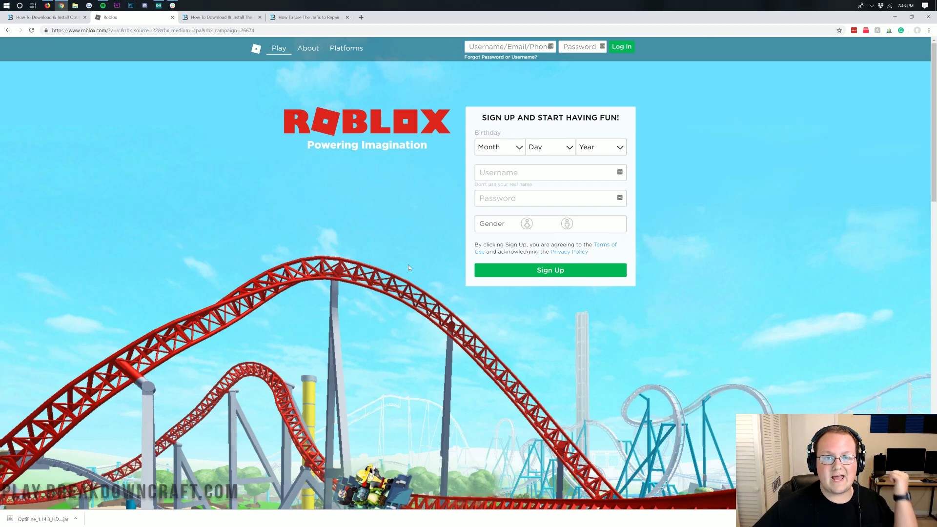
click(898, 18)
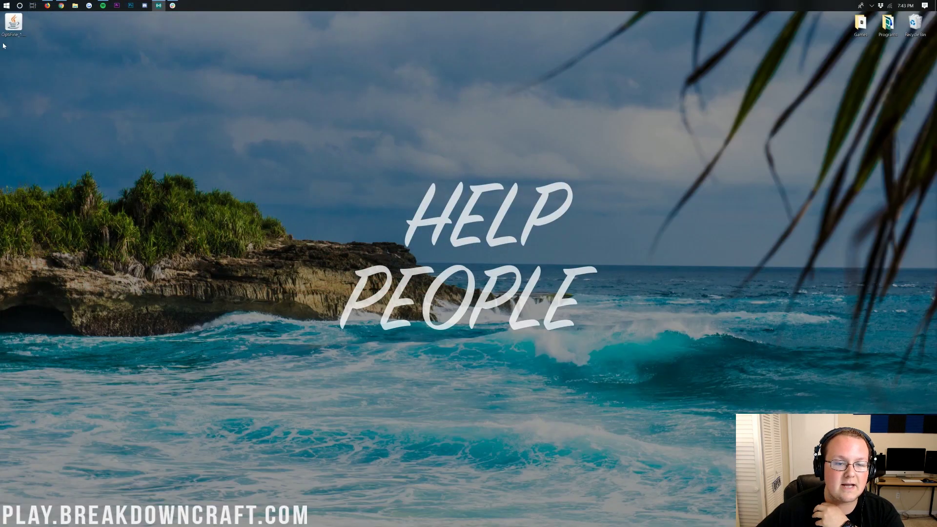
- Find the Downloads folder through Start search and drag the OptiFine jar onto the desktop
drag(13, 22, 377, 142)
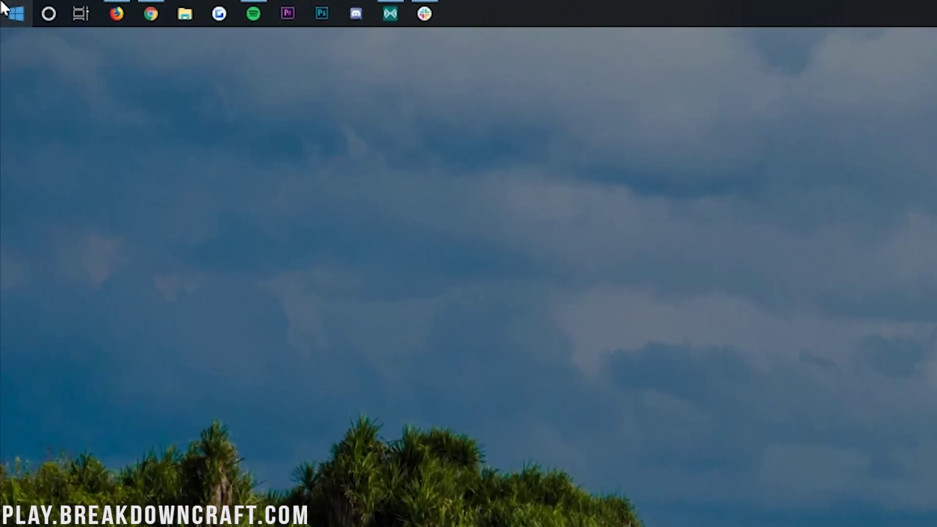
click(5, 8)
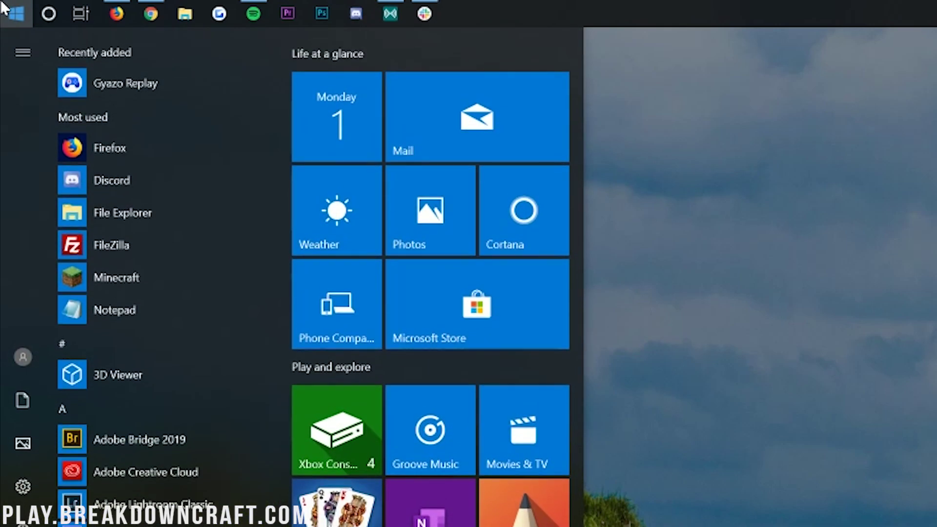
text(downloads)
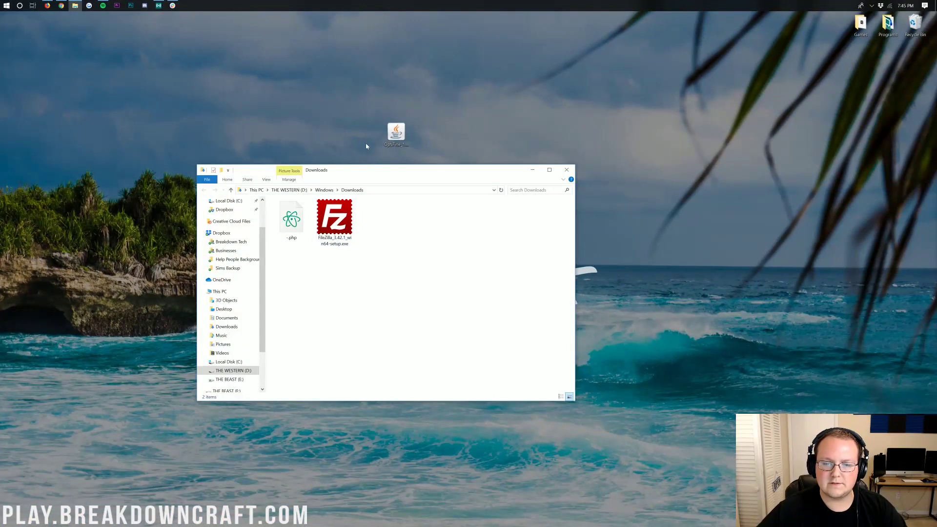
drag(640, 215, 645, 402)
drag(396, 246, 389, 108)
- Close Downloads, check the jar's Open with Java option, then return to Chrome's Java SE guide
click(567, 169)
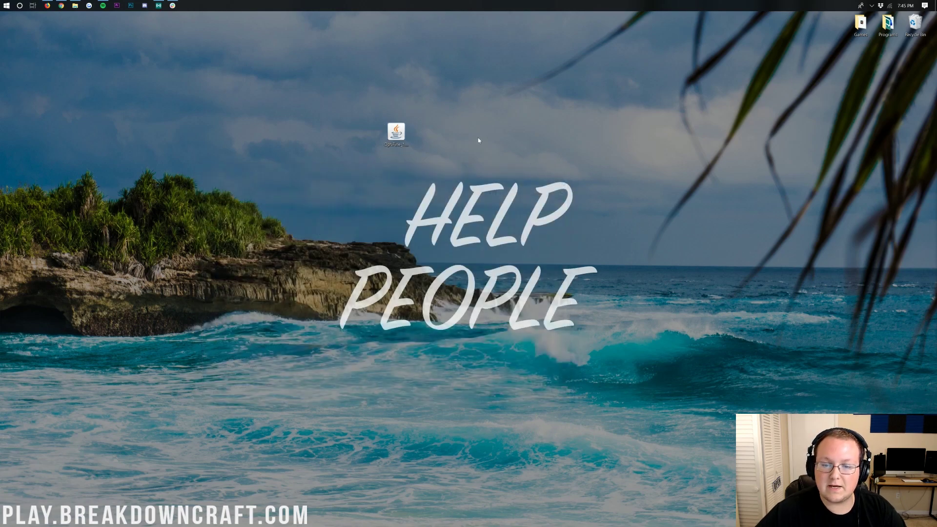
right_click(404, 129)
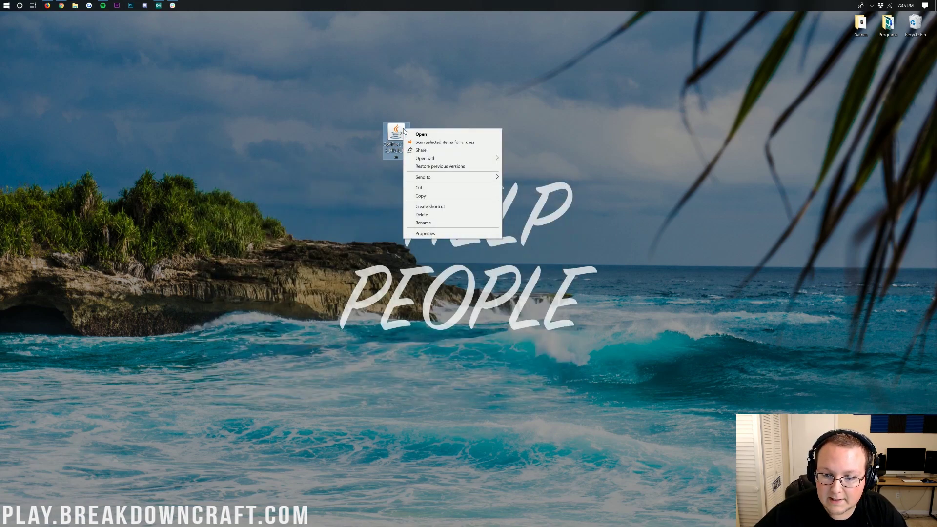
mouse_move(439, 158)
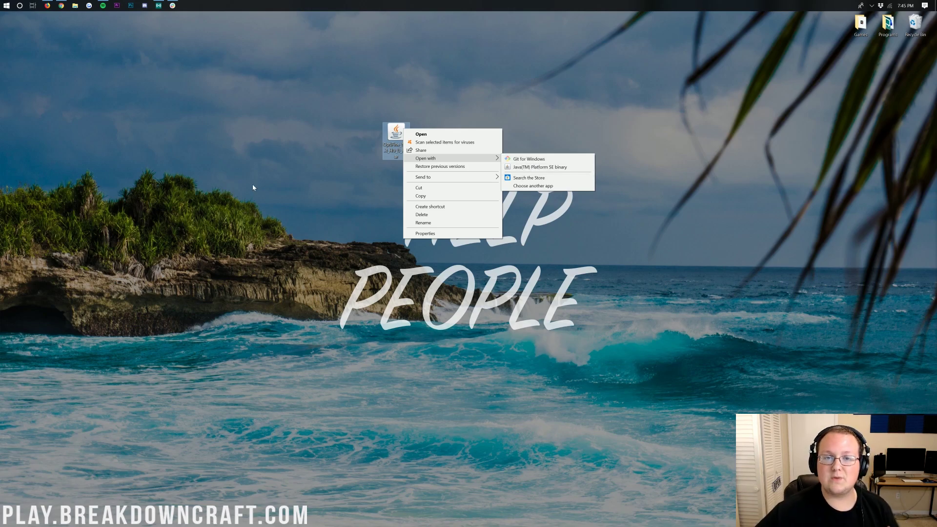
click(175, 170)
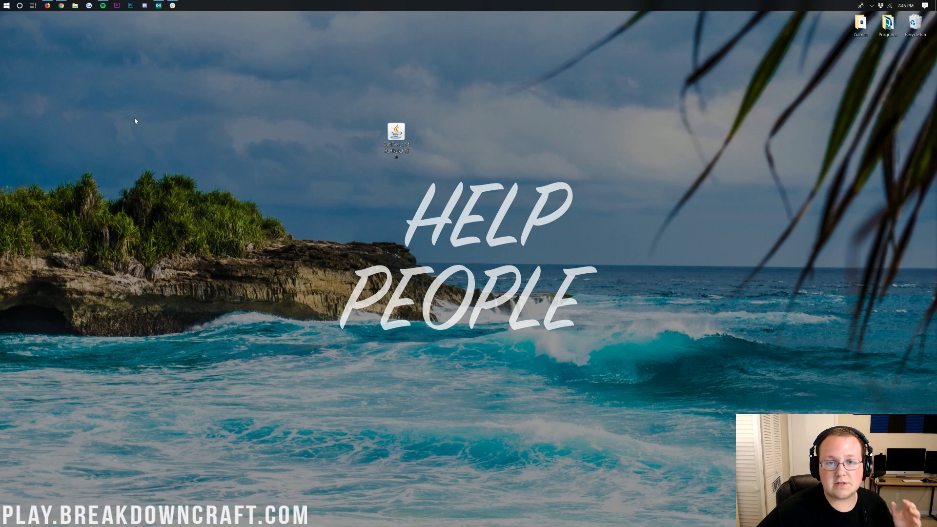
click(61, 6)
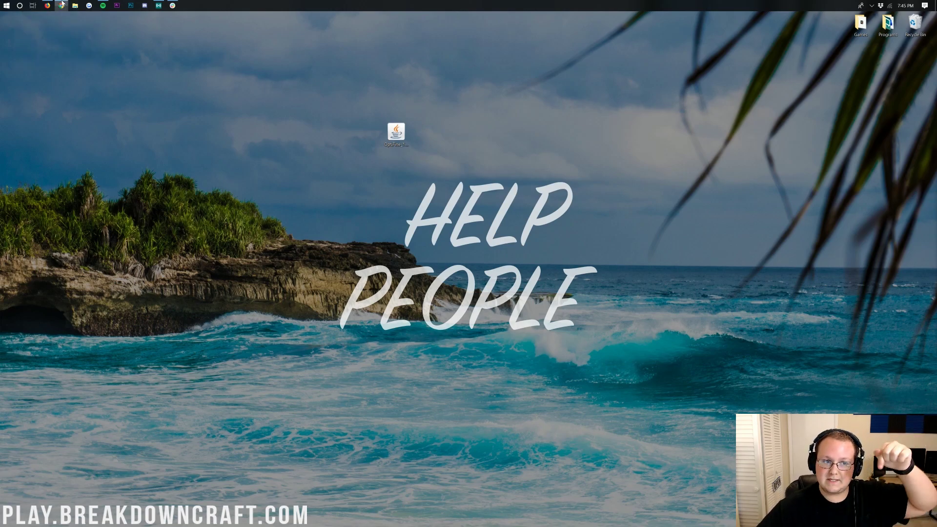
click(193, 18)
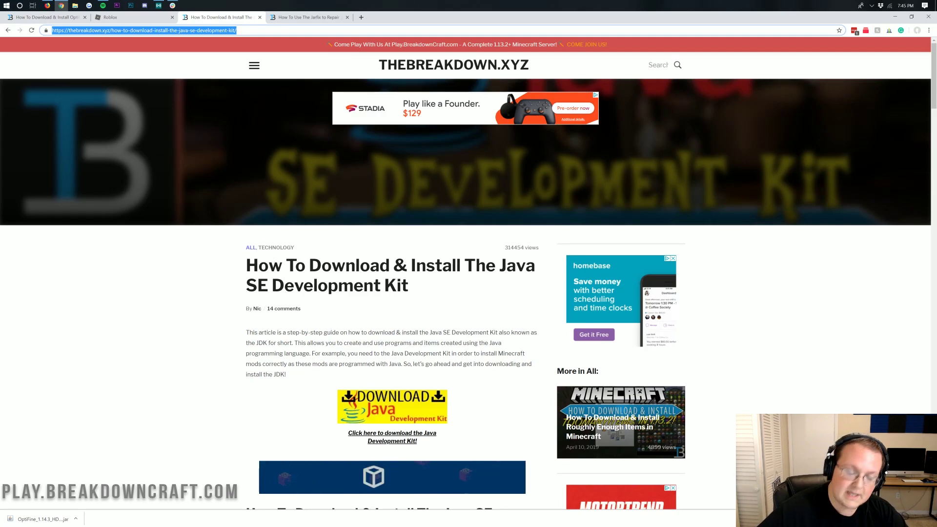
- Skim the Java SE Development Kit guide, then switch to the Jarfix repair guide
scroll(290, 337, down, 8)
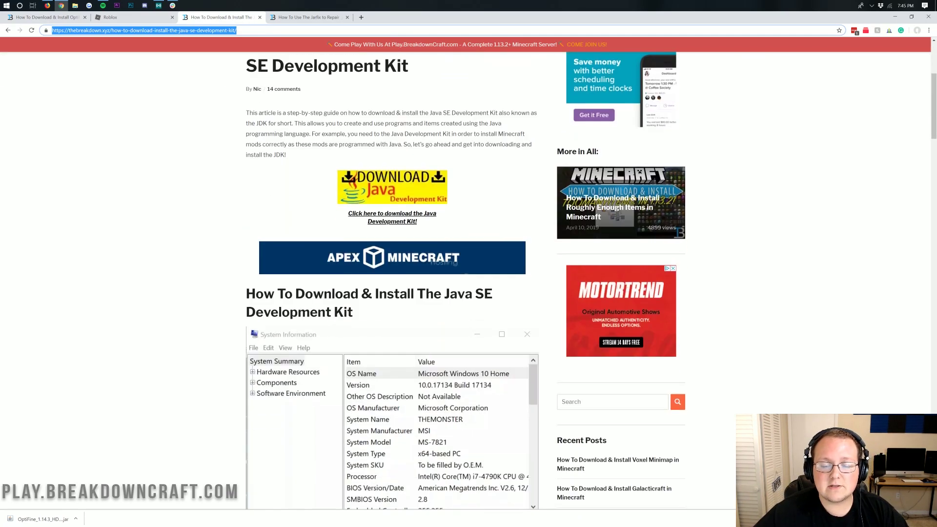
scroll(290, 336, down, 9)
scroll(289, 335, up, 11)
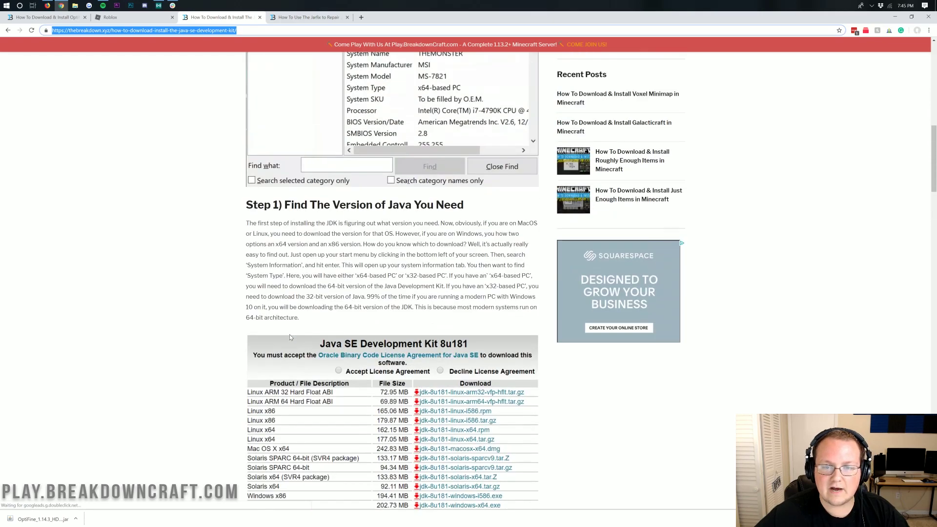
scroll(284, 348, up, 7)
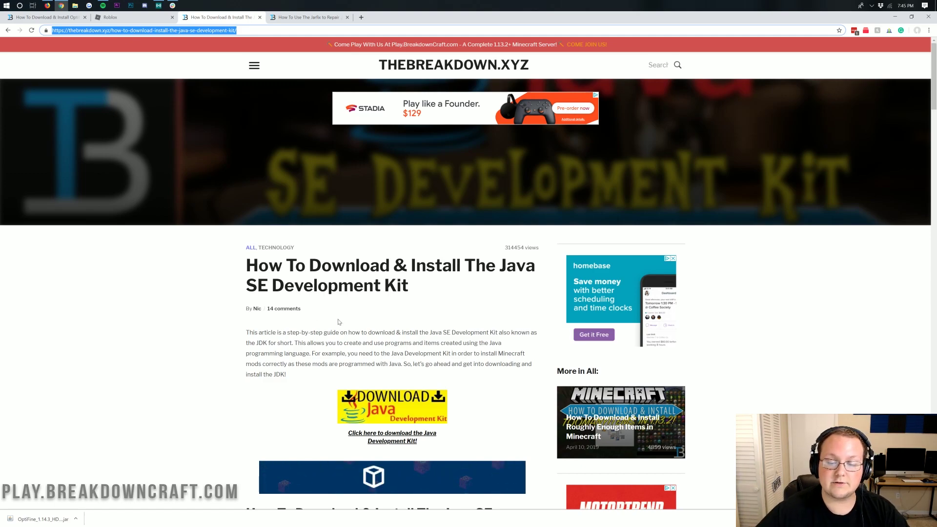
scroll(337, 312, down, 2)
scroll(327, 268, up, 2)
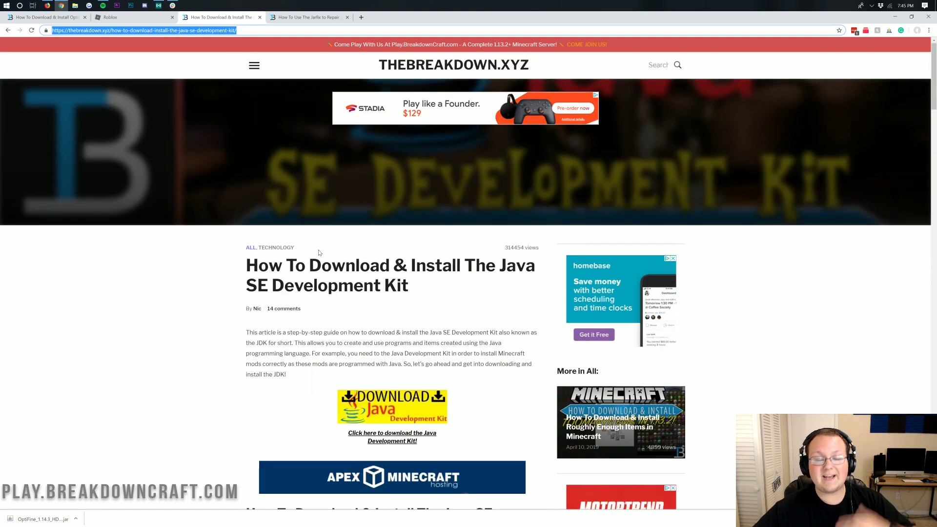
click(293, 18)
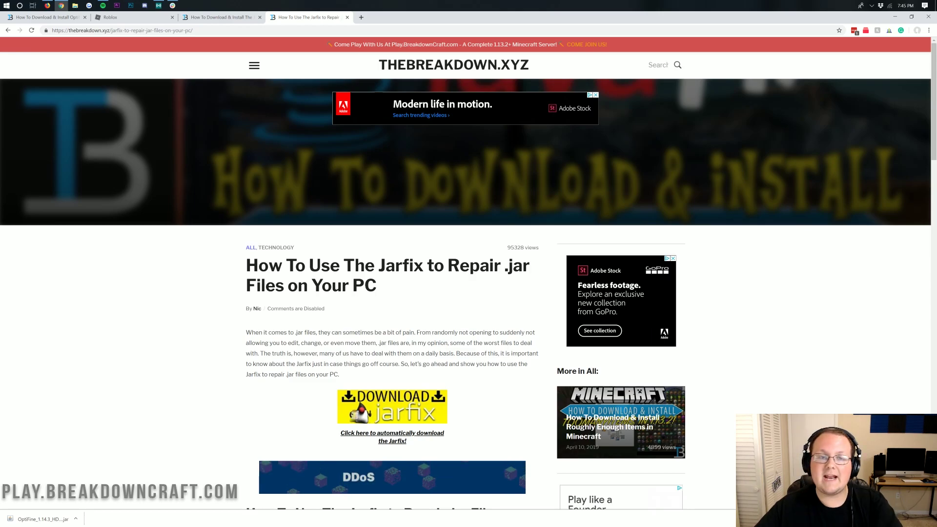
- Run the OptiFine jar with Java and install OptiFine HD Ultra F1 for 1.14.3
click(895, 17)
right_click(408, 129)
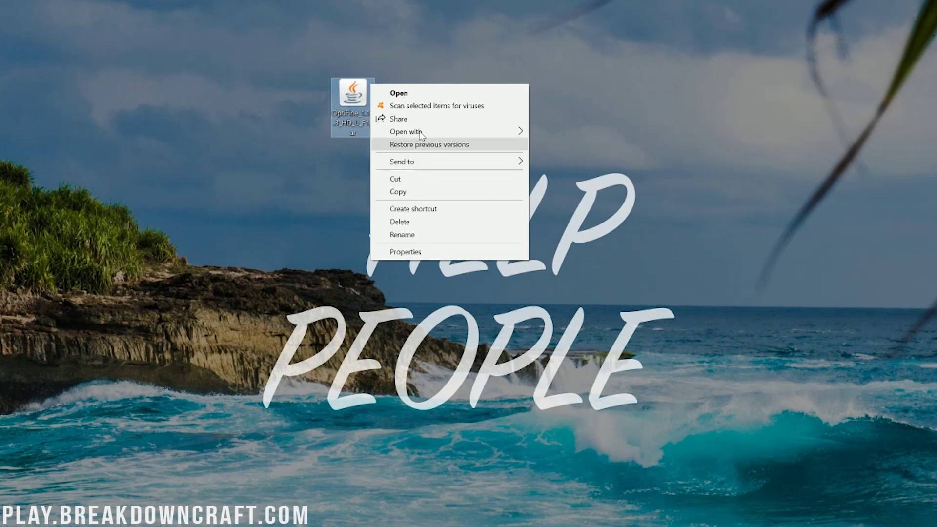
mouse_move(437, 152)
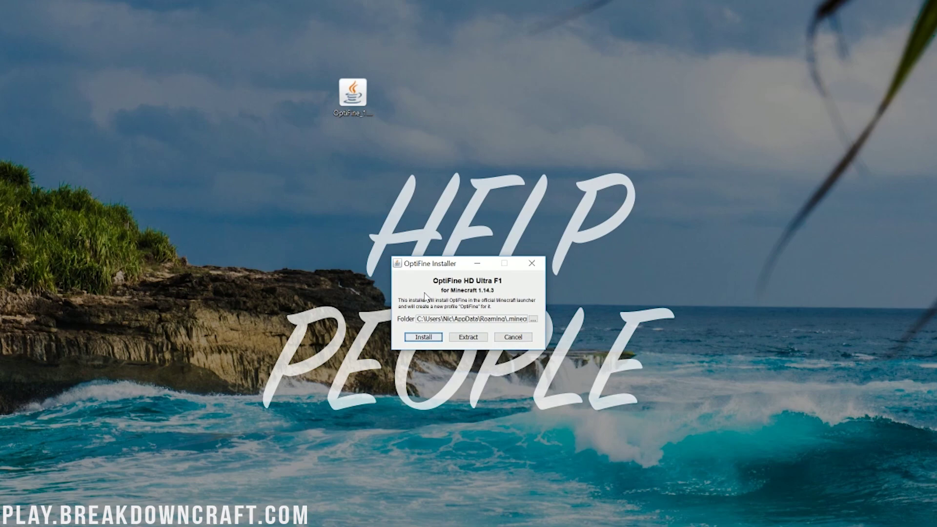
click(408, 340)
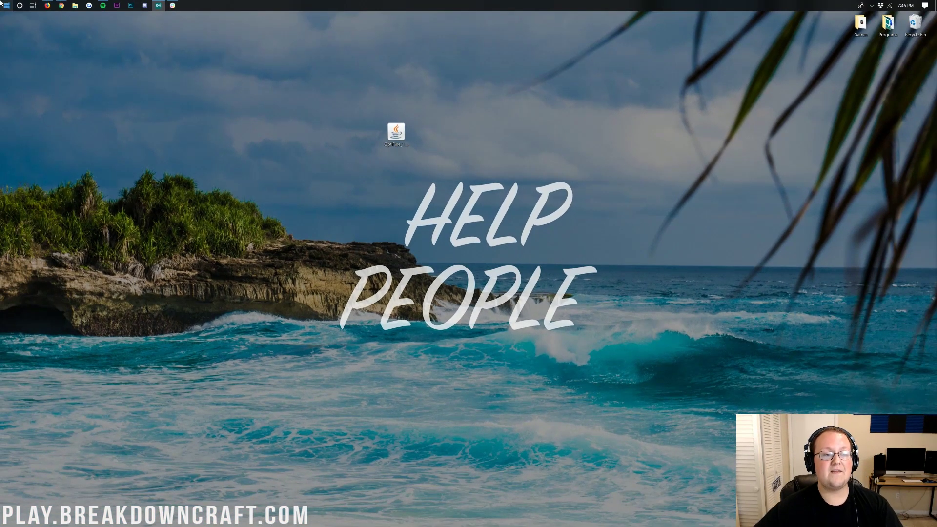
- Launch Minecraft Launcher by searching 'minecraft' in Start and select the OptiFine 1.14.3 version beside PLAY
click(2, 4)
text(minecraft)
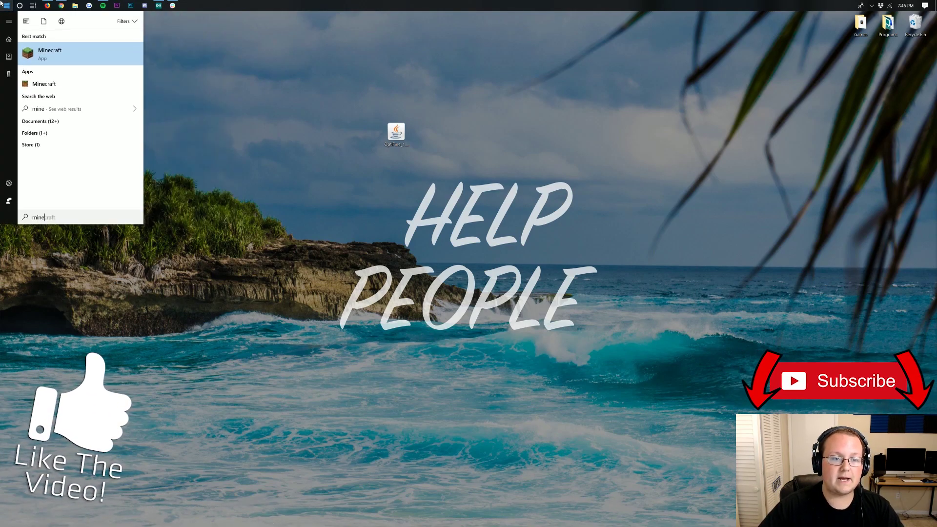
key(Return)
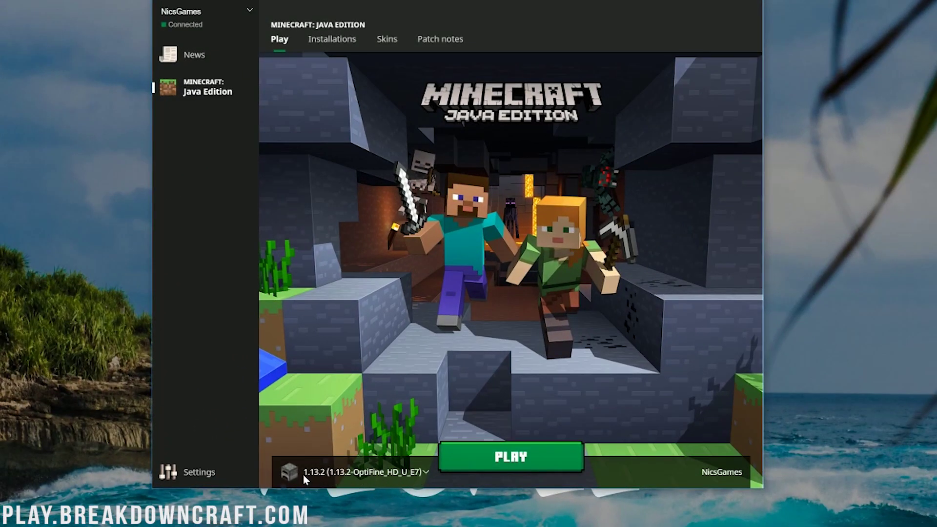
click(352, 471)
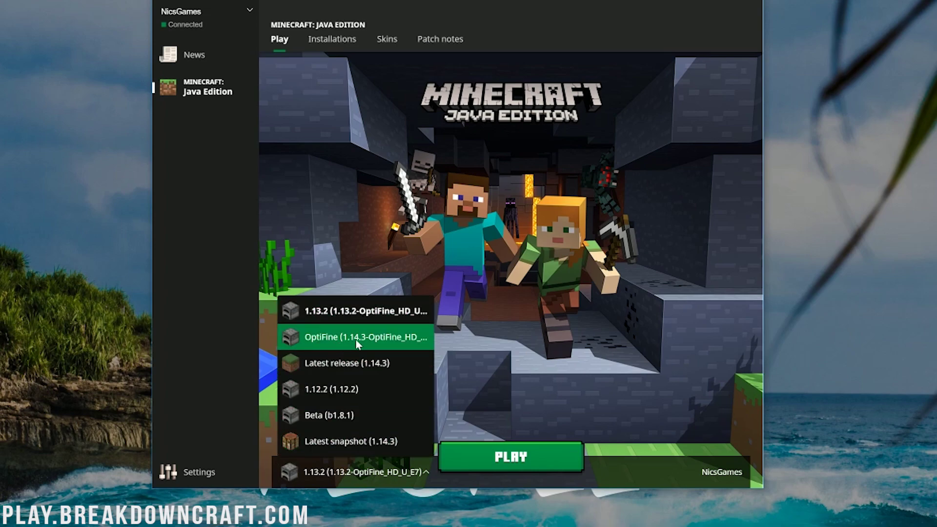
click(391, 341)
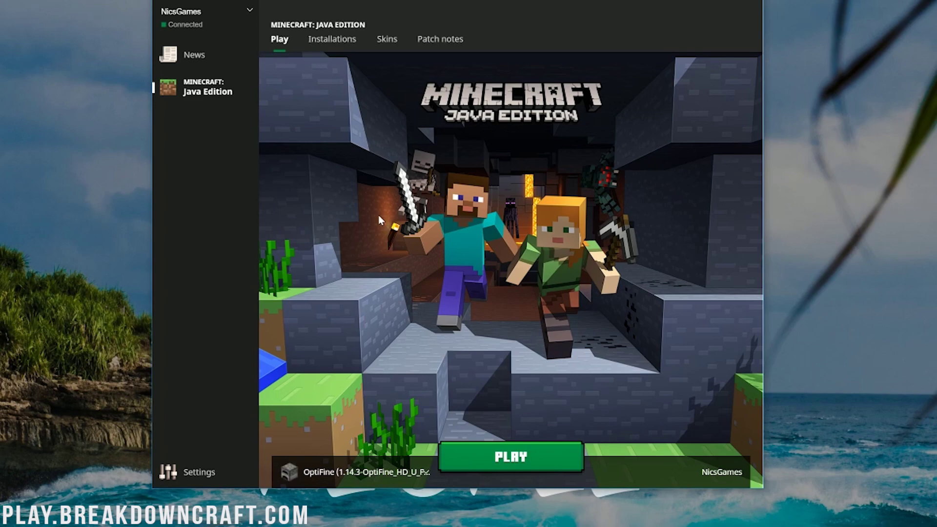
- Create installation 'Play.BreakdownCraft.com' with version release 1.14.3-OptiFine_HD_U_F1
click(333, 46)
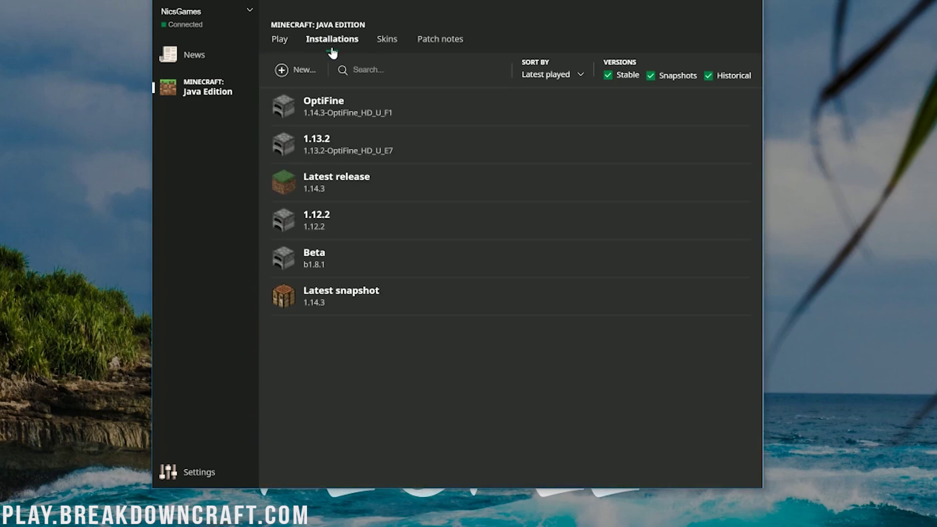
click(285, 76)
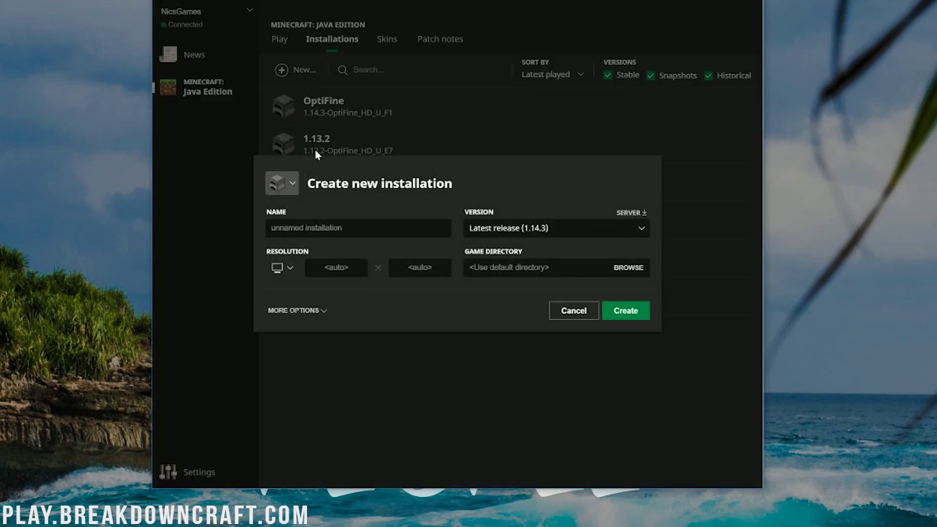
key(Tab)
text(Play)
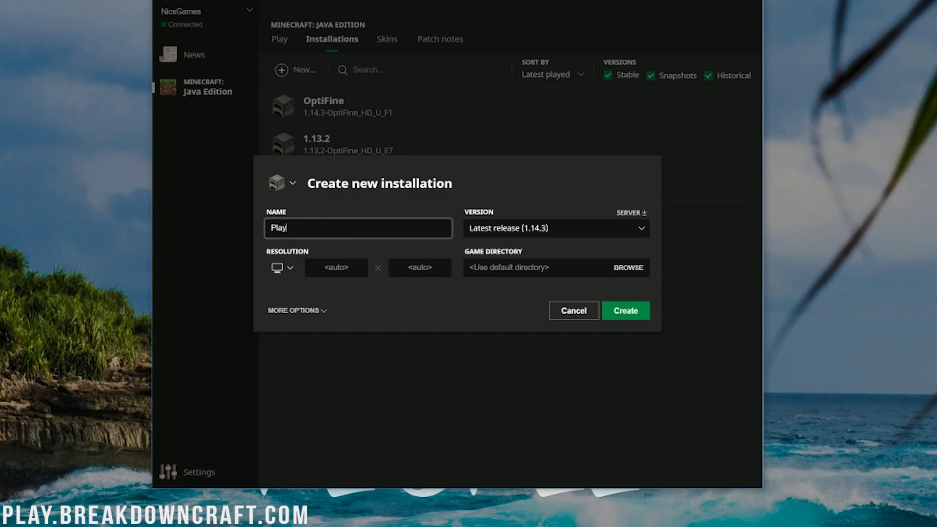
text(.BreakdownCraft.com)
key(ctrl+a)
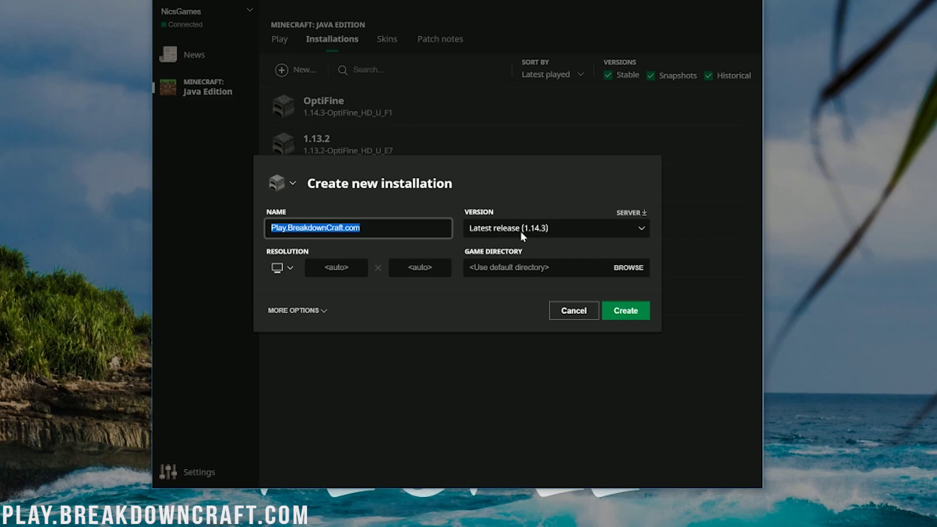
click(548, 237)
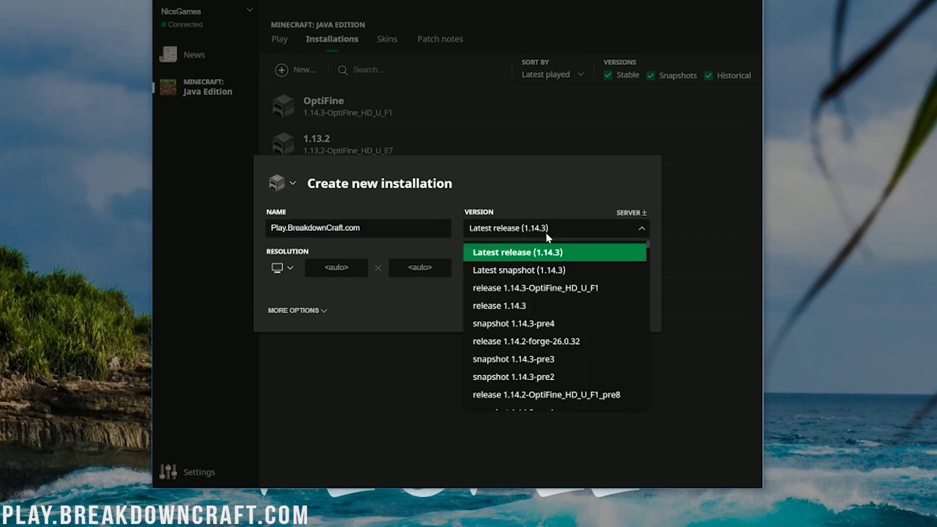
click(542, 294)
click(625, 312)
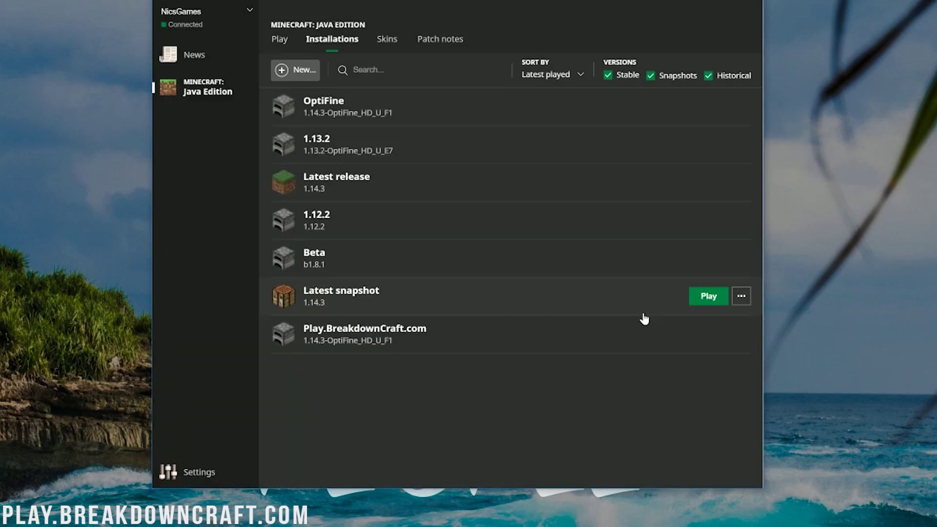
- Launch Minecraft 1.14.3 with the OptiFine installation, switching back from Play.BreakdownCraft.com first
click(281, 40)
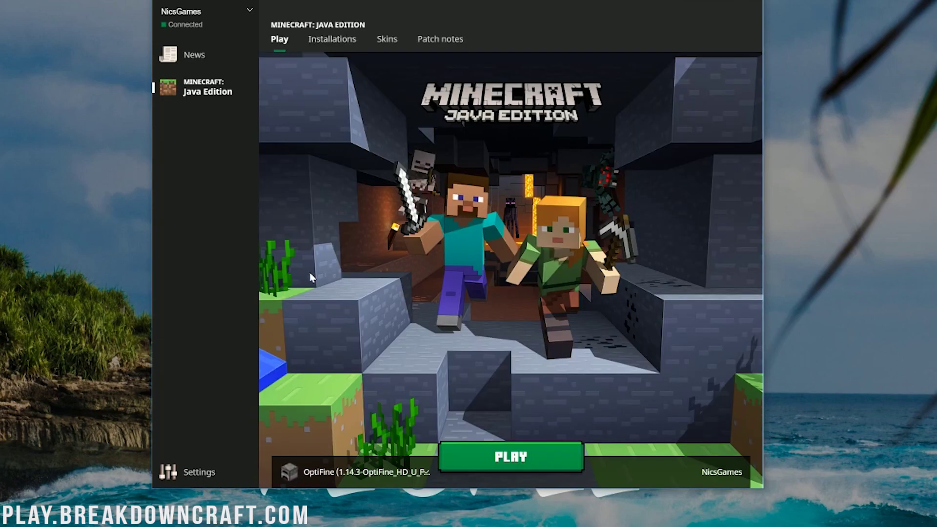
click(354, 476)
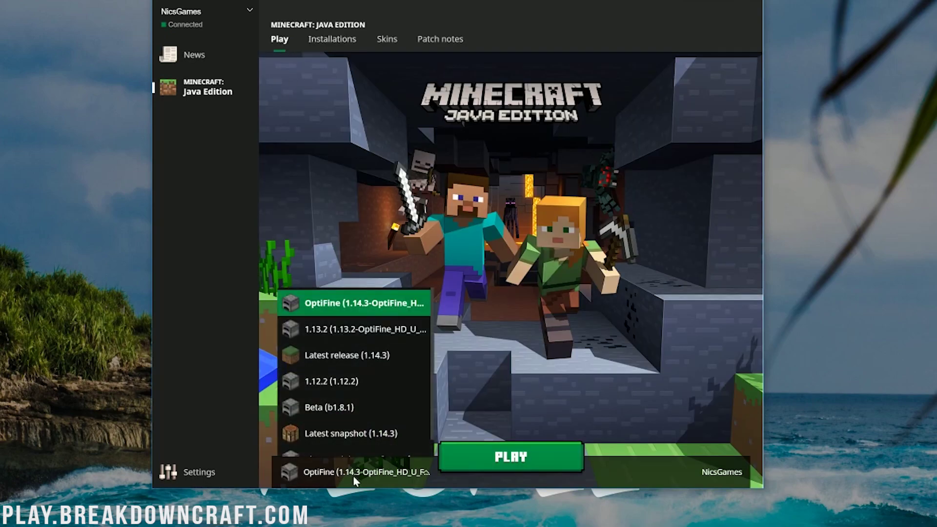
scroll(361, 442, down, 1)
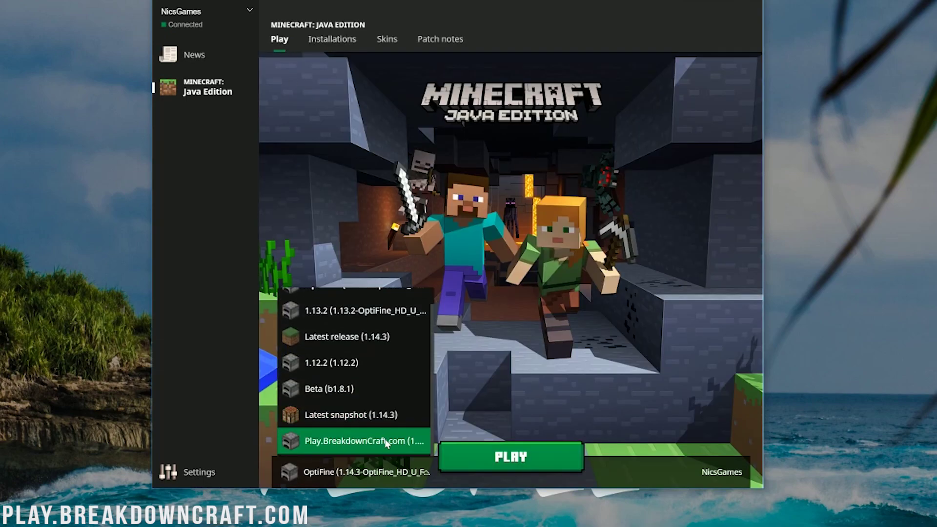
click(371, 441)
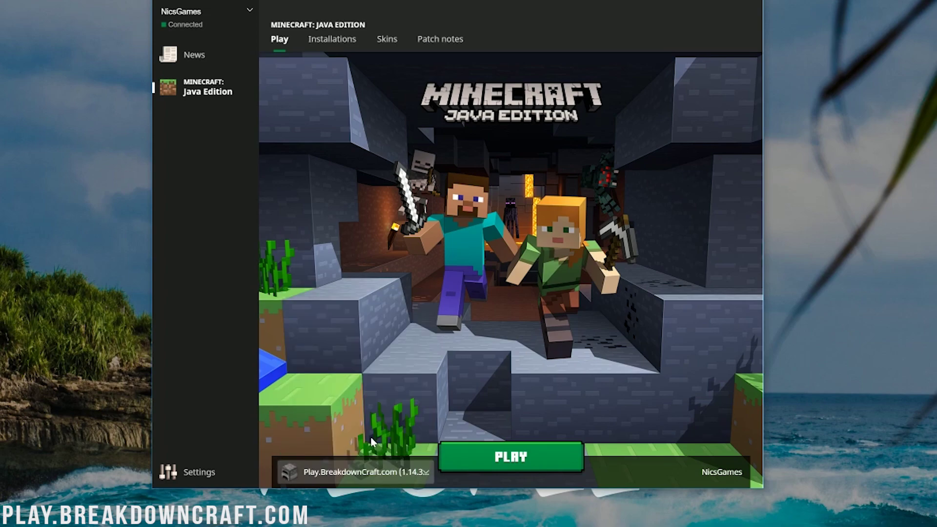
click(370, 478)
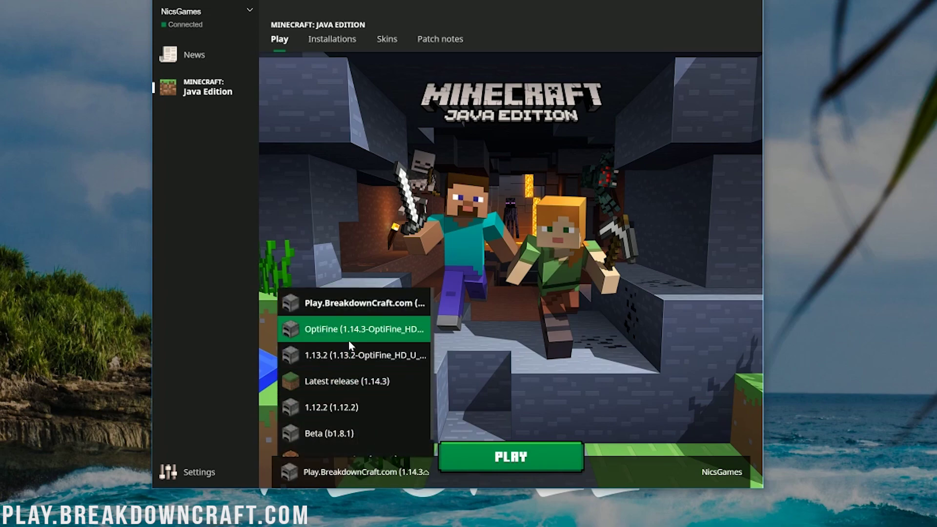
click(348, 340)
click(488, 462)
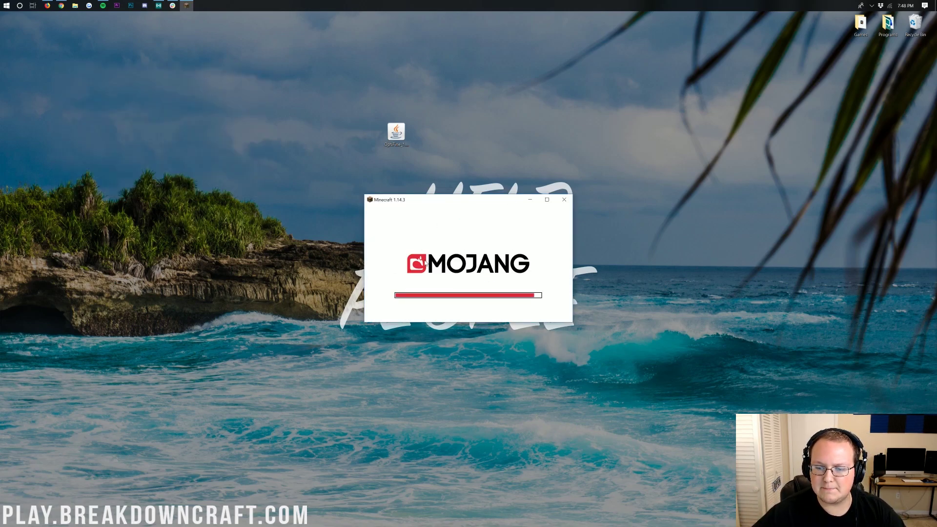
- Close the Minecraft loading window and reopen the Minecraft Launcher from the Start menu
click(568, 200)
click(3, 5)
text(mine)
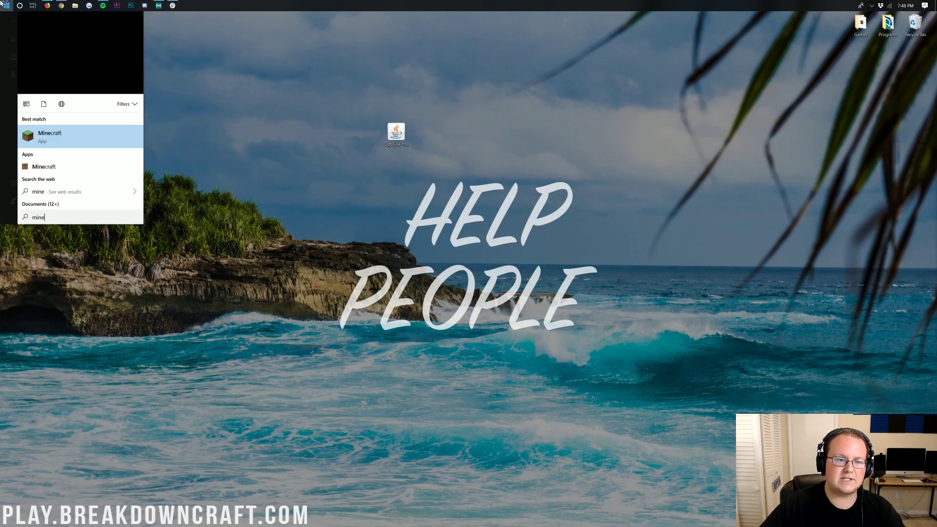
key(Return)
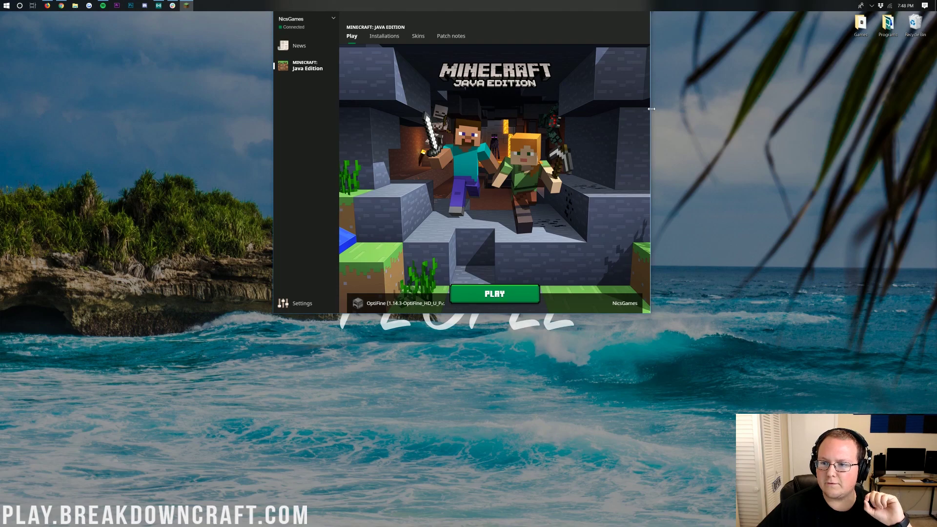
- Set the Play.BreakdownCraft.com installation's resolution to 1920 × 1080 and save it
click(381, 47)
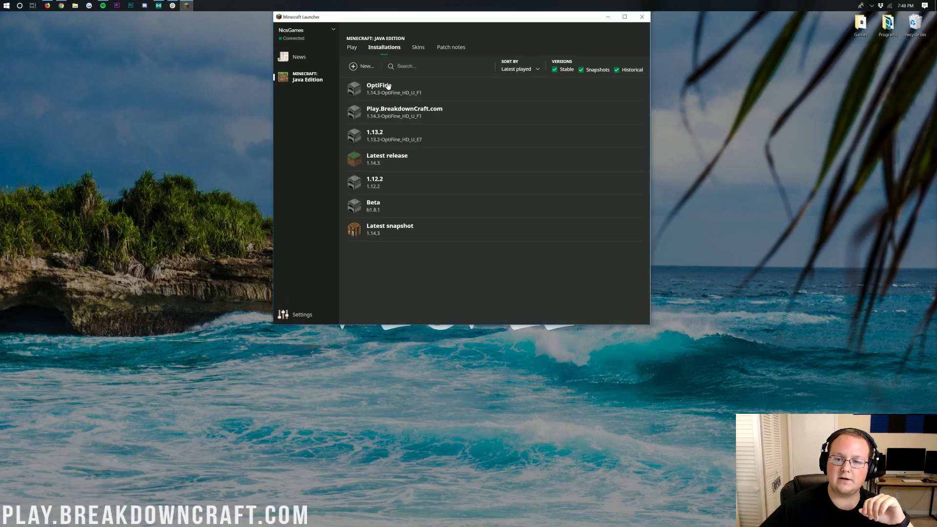
click(394, 108)
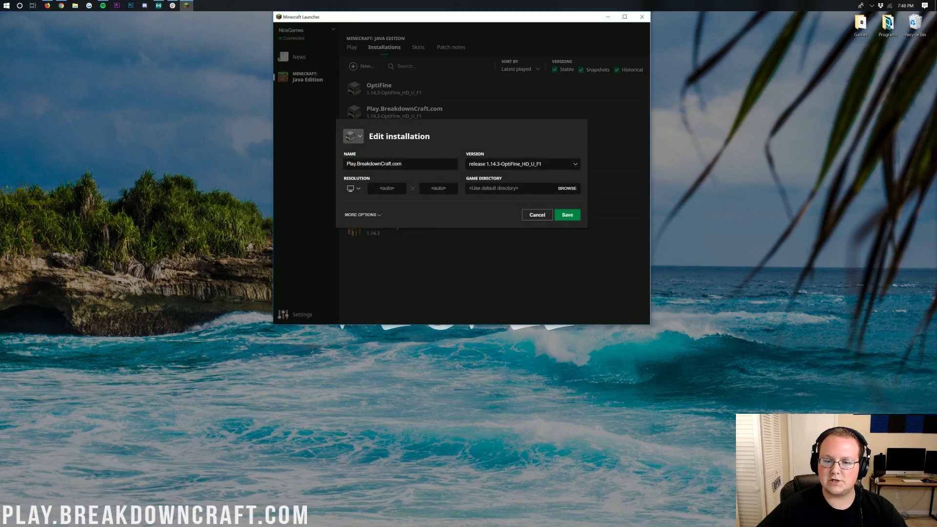
click(387, 189)
text(1920)
click(438, 188)
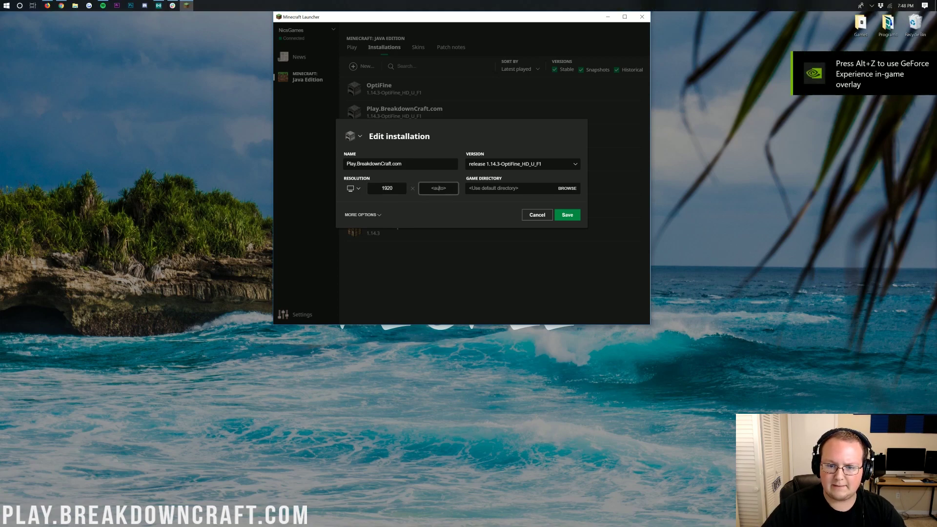
click(567, 214)
- Select Play.BreakdownCraft.com as the installation to launch on the Play page
click(352, 48)
click(408, 312)
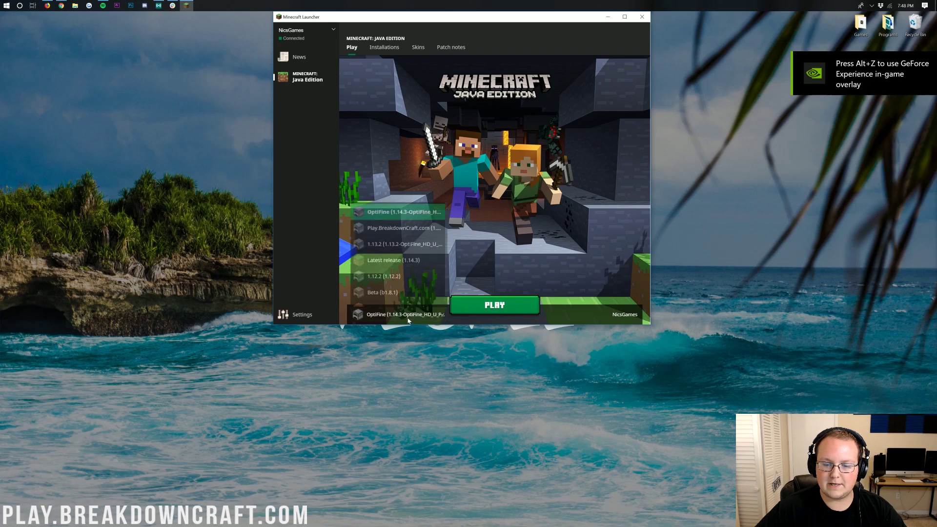
scroll(397, 273, down, 3)
click(395, 215)
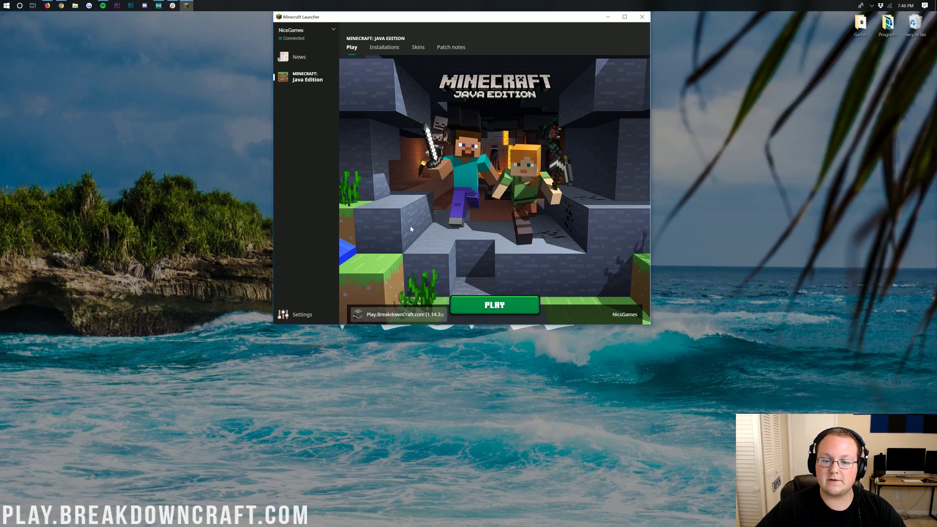
- Launch the 1080p Play.BreakdownCraft.com installation and wait for the 1.14.3 title screen
click(502, 305)
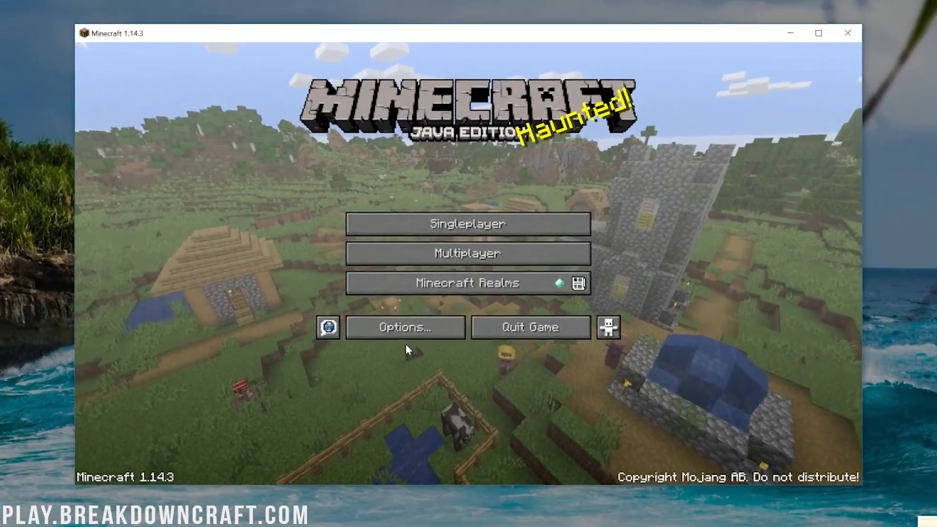
- Review the Quality options and the Shaders pack list under Options > Video Settings
click(431, 301)
click(344, 196)
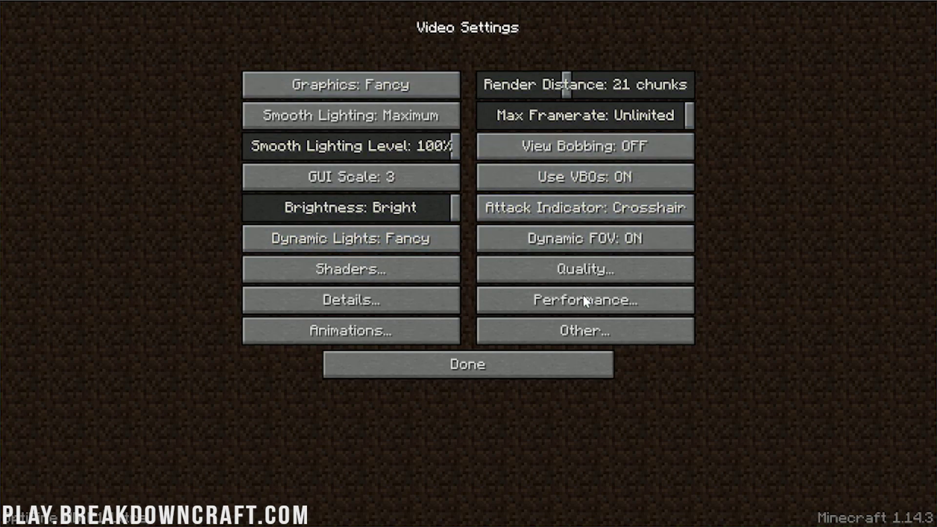
click(549, 273)
click(478, 370)
click(397, 276)
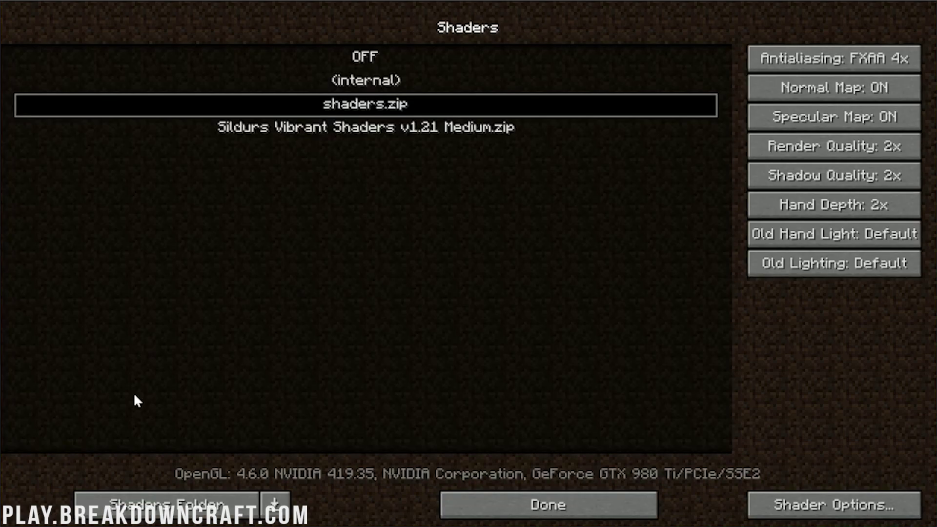
click(567, 513)
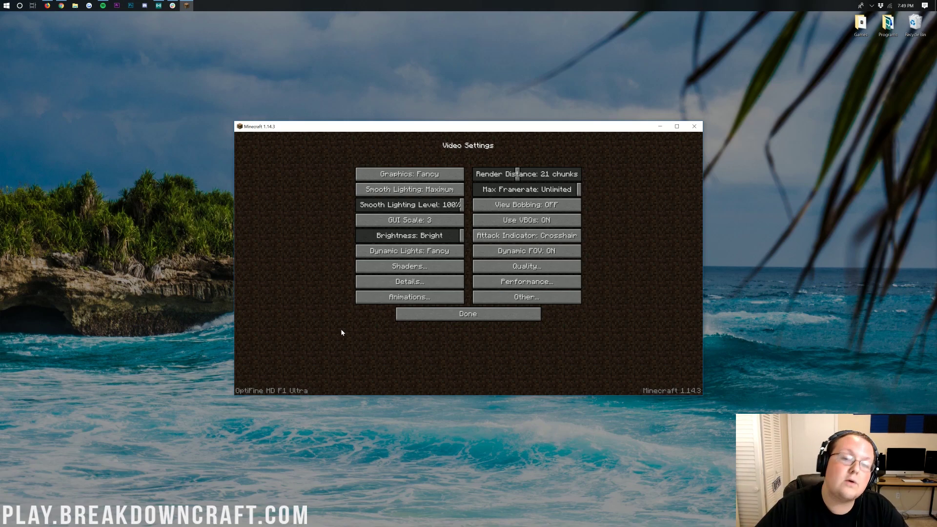
click(472, 316)
- Return to the main menu and open the Multiplayer server list
click(445, 309)
click(452, 257)
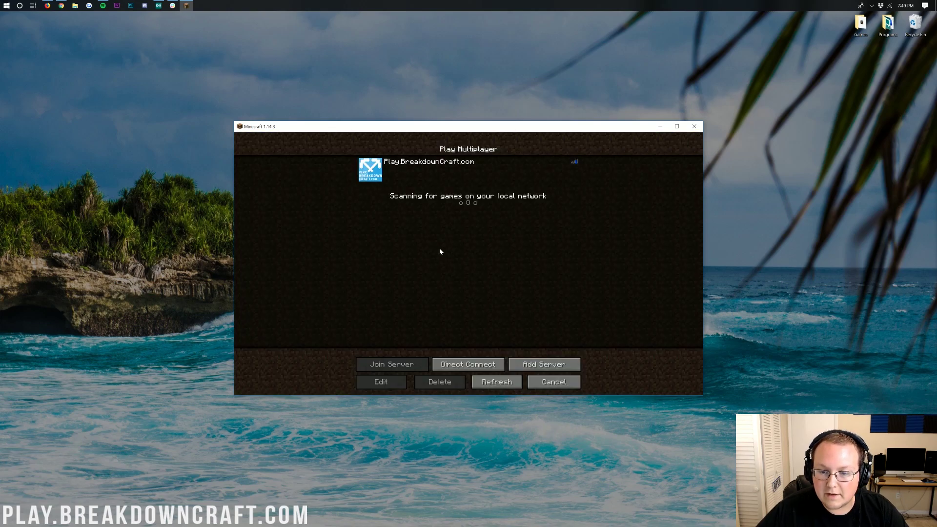